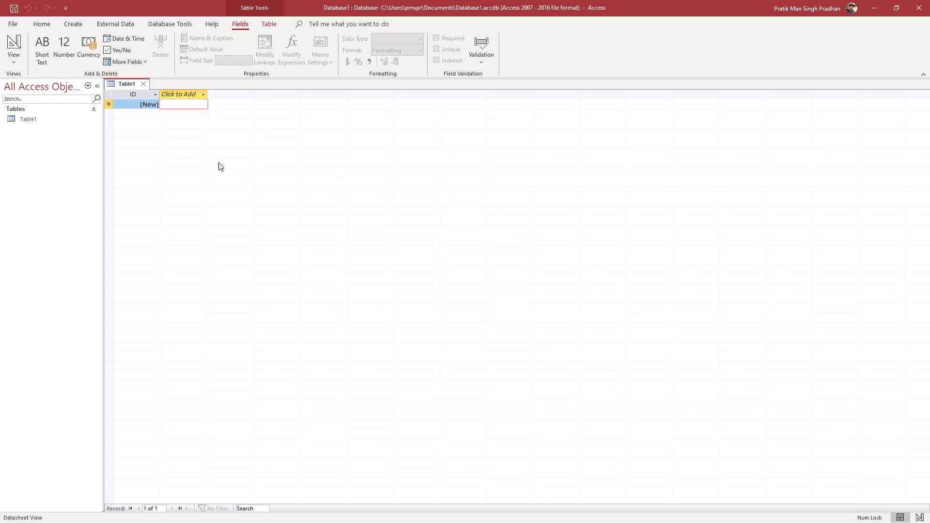
Step: Add a Short Text field named Name, accepting the reserved-word warning
{"action": "left_click", "coordinate": [178, 95]}
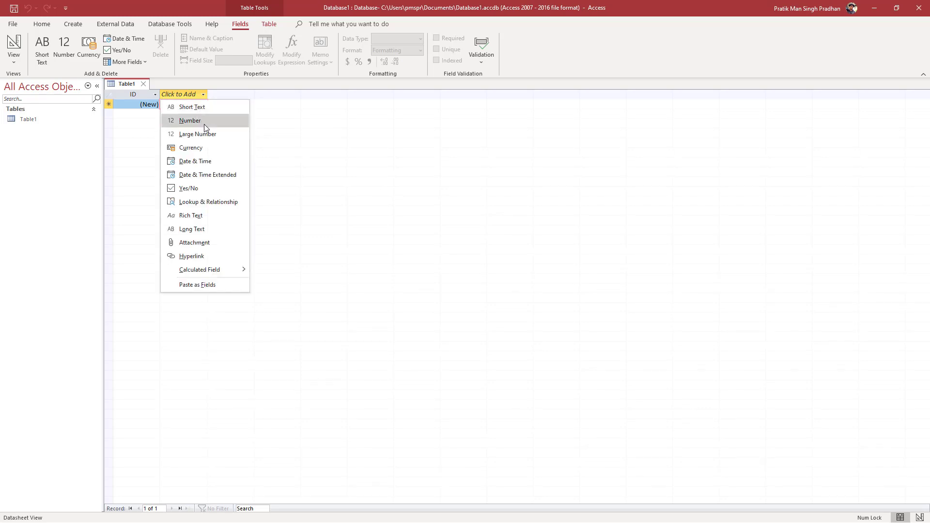
{"action": "left_click", "coordinate": [193, 108]}
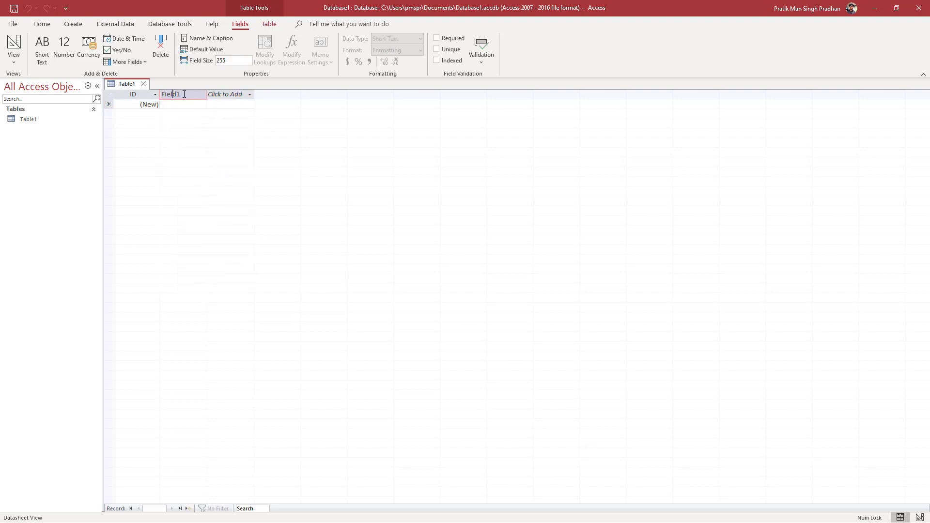
{"action": "type", "text": "Name"}
{"action": "key", "text": "Return"}
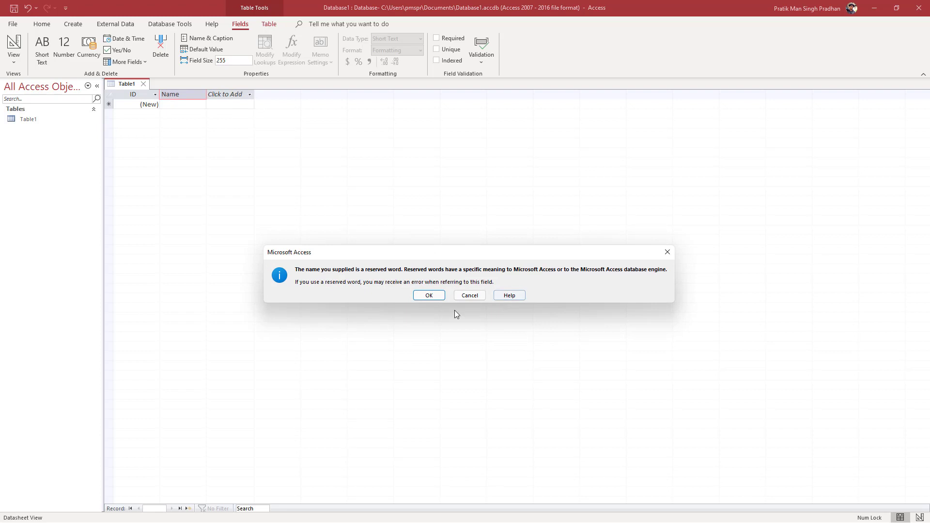
{"action": "left_click", "coordinate": [428, 296]}
Step: Add a Number field and name it PhoneNumber
{"action": "left_click", "coordinate": [233, 94]}
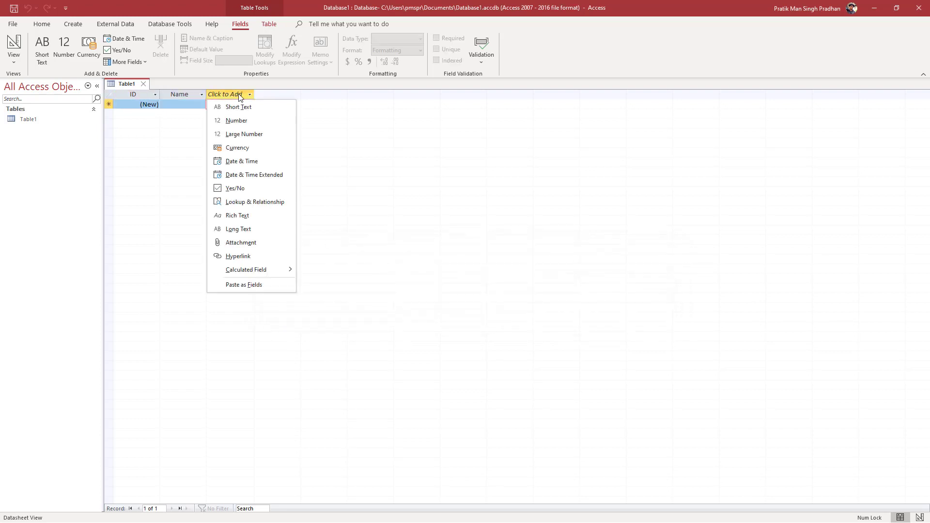
{"action": "left_click", "coordinate": [246, 121]}
{"action": "type", "text": "P"}
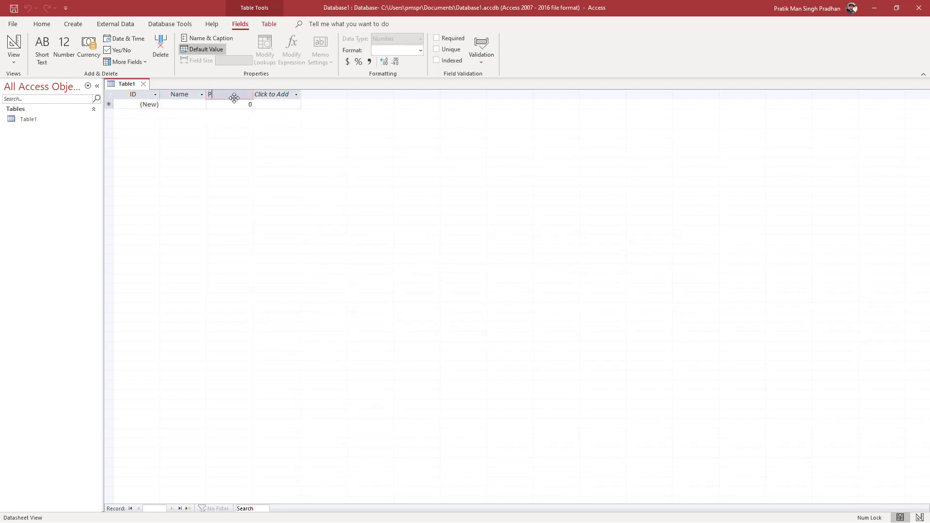
{"action": "type", "text": "hone Noumber"}
{"action": "left_click", "coordinate": [219, 94]}
{"action": "key", "text": "BackSpace"}
{"action": "left_click", "coordinate": [279, 103]}
{"action": "key", "text": "Escape"}
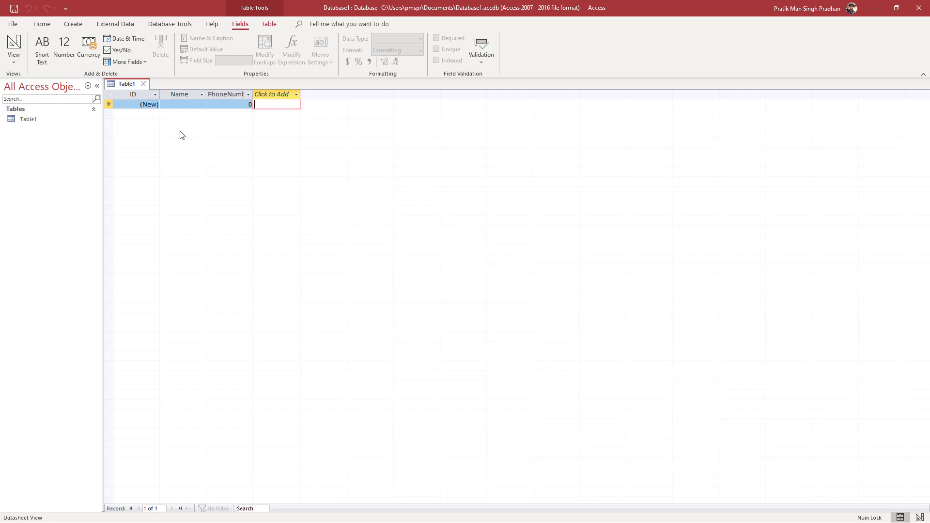
Step: Switch to Design View, saving the table under the name DesignTable
{"action": "left_click", "coordinate": [13, 63]}
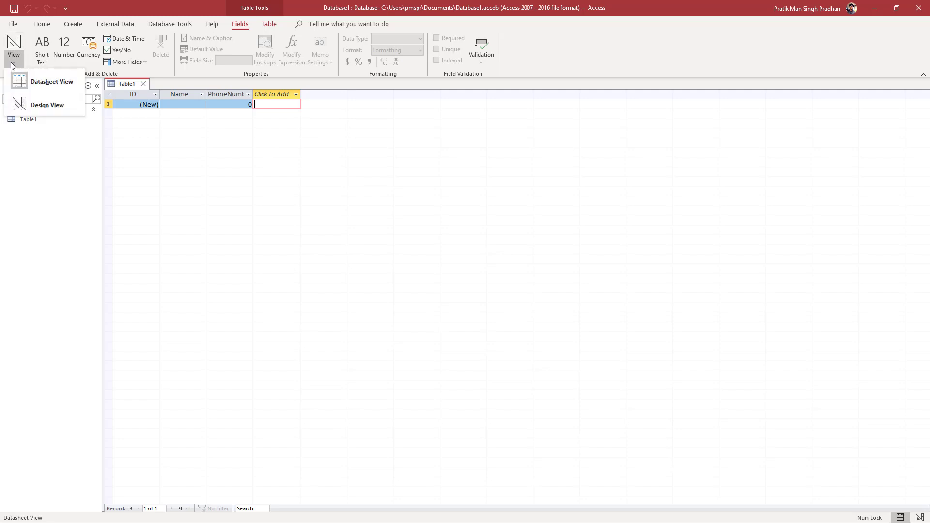
{"action": "left_click", "coordinate": [24, 103]}
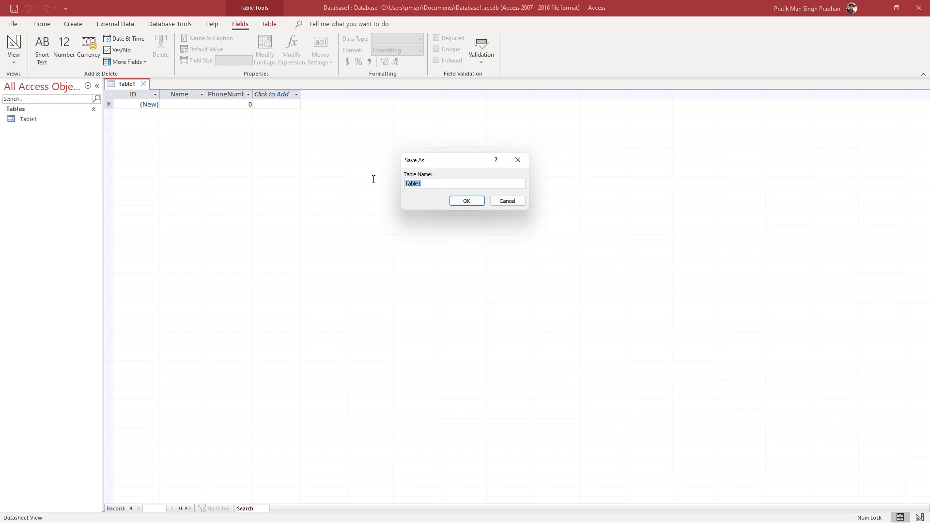
{"action": "type", "text": "DesignTable"}
{"action": "left_click", "coordinate": [469, 201]}
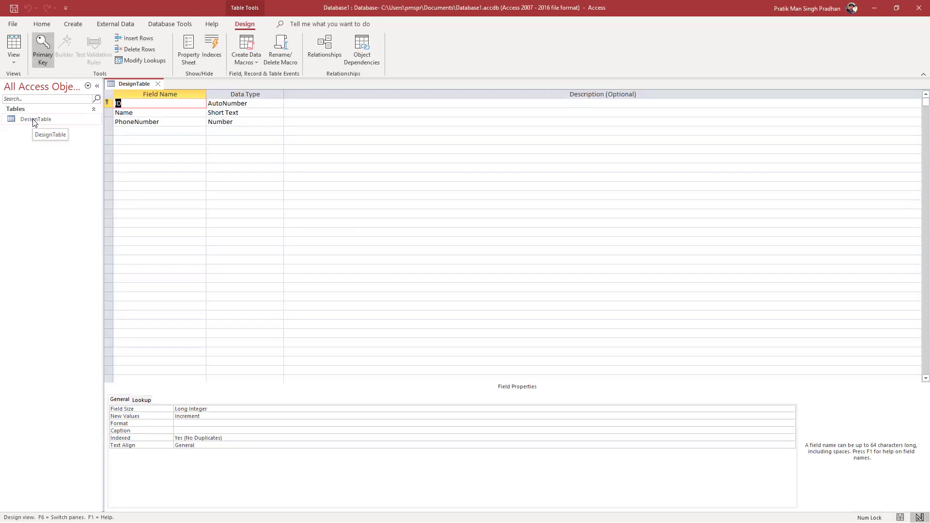
Step: Rename the ID field to PersonID
{"action": "left_click", "coordinate": [169, 167]}
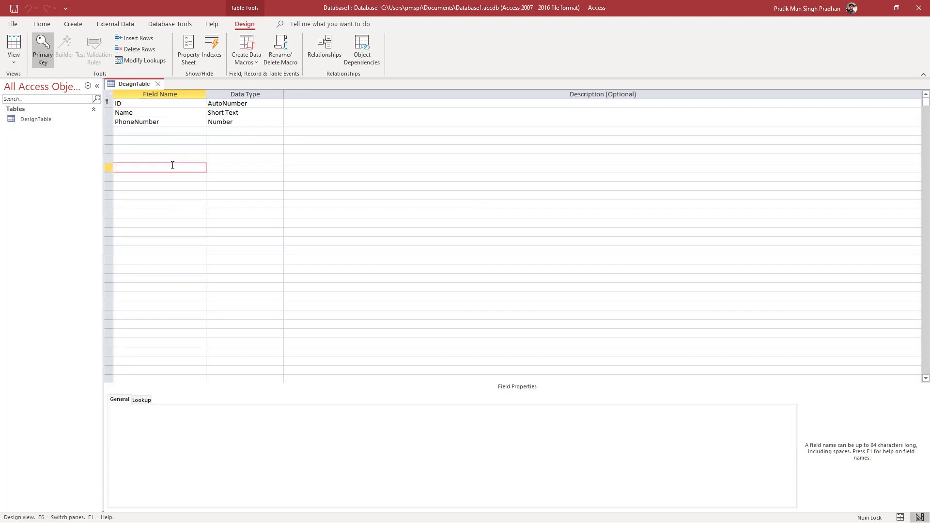
{"action": "left_click", "coordinate": [158, 105]}
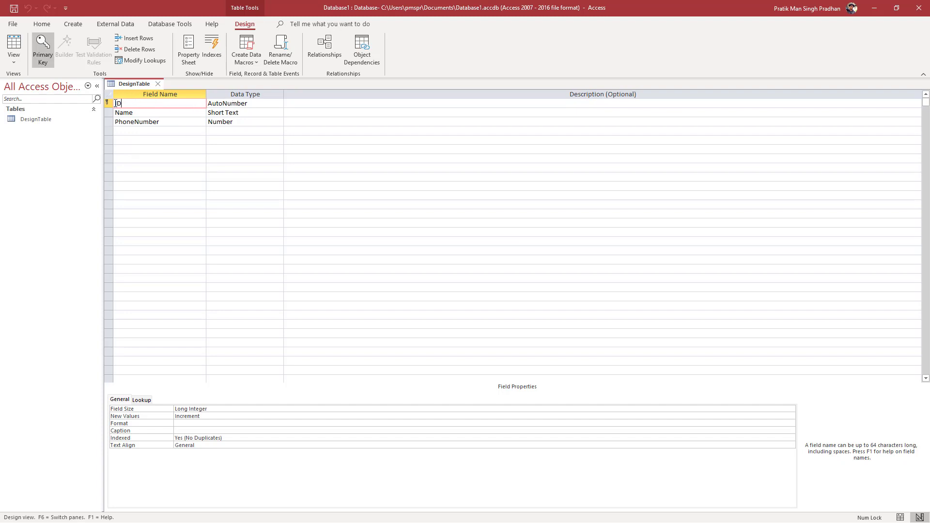
{"action": "type", "text": "Person"}
{"action": "left_click", "coordinate": [322, 167]}
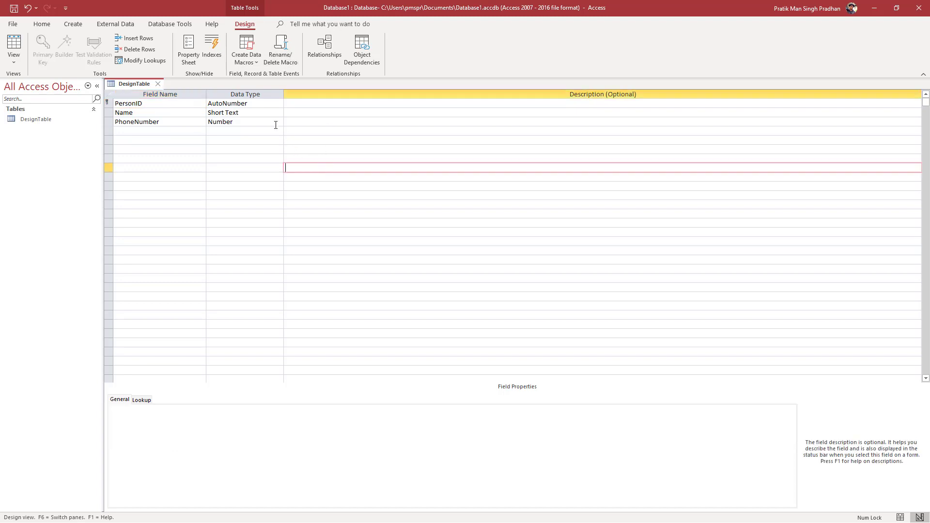
Step: Bring up the data type choices for the PhoneNumber field
{"action": "left_click", "coordinate": [184, 114]}
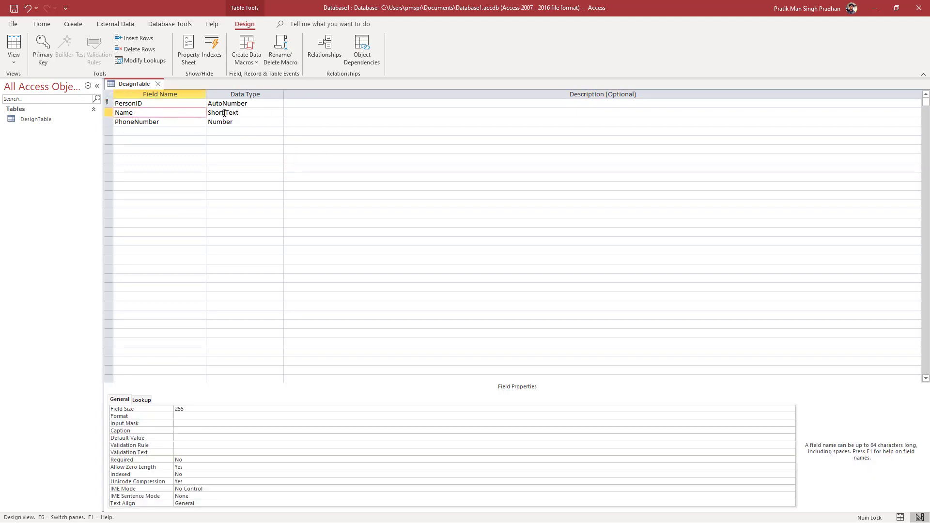
{"action": "left_click", "coordinate": [242, 113]}
{"action": "left_click", "coordinate": [174, 125]}
{"action": "left_click", "coordinate": [241, 126]}
{"action": "left_click", "coordinate": [280, 123]}
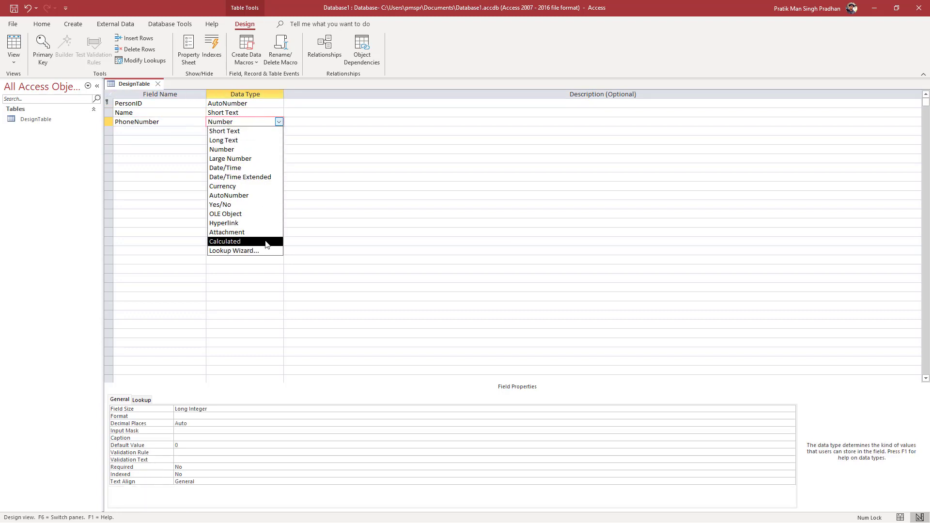
Step: Make PhoneNumber Long Text and add a DOB field of type Date/Time
{"action": "left_click", "coordinate": [254, 141]}
{"action": "left_click", "coordinate": [179, 134]}
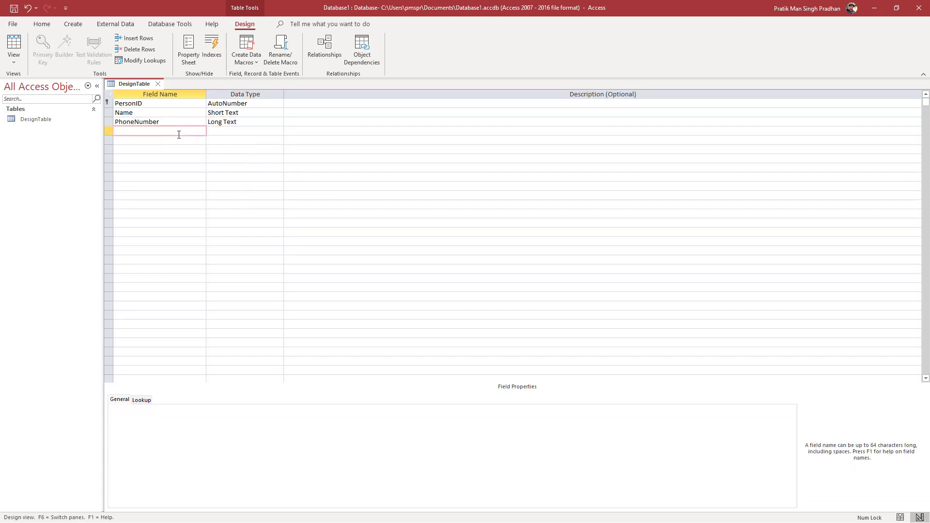
{"action": "type", "text": "DOB"}
{"action": "left_click", "coordinate": [277, 131]}
{"action": "left_click", "coordinate": [279, 131]}
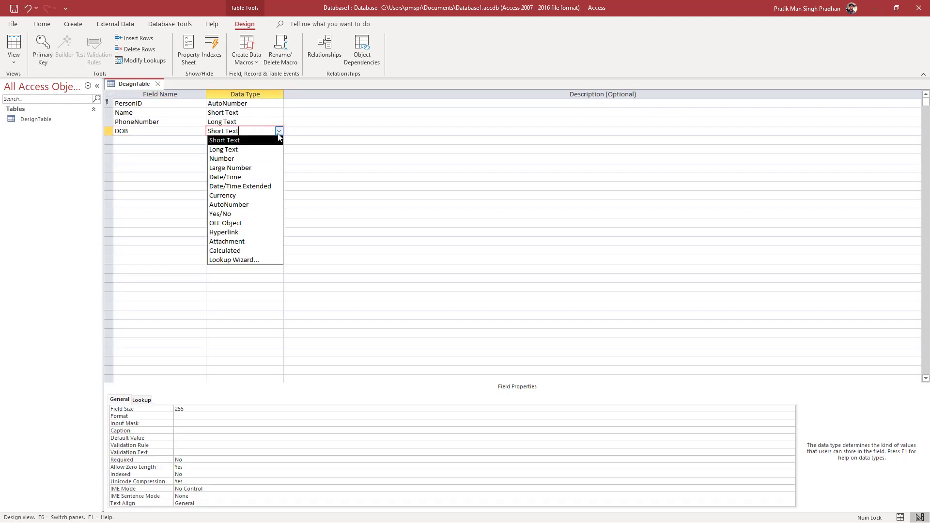
{"action": "left_click", "coordinate": [266, 178]}
Step: Add a ProfileLink field with the Hyperlink data type
{"action": "left_click", "coordinate": [137, 140]}
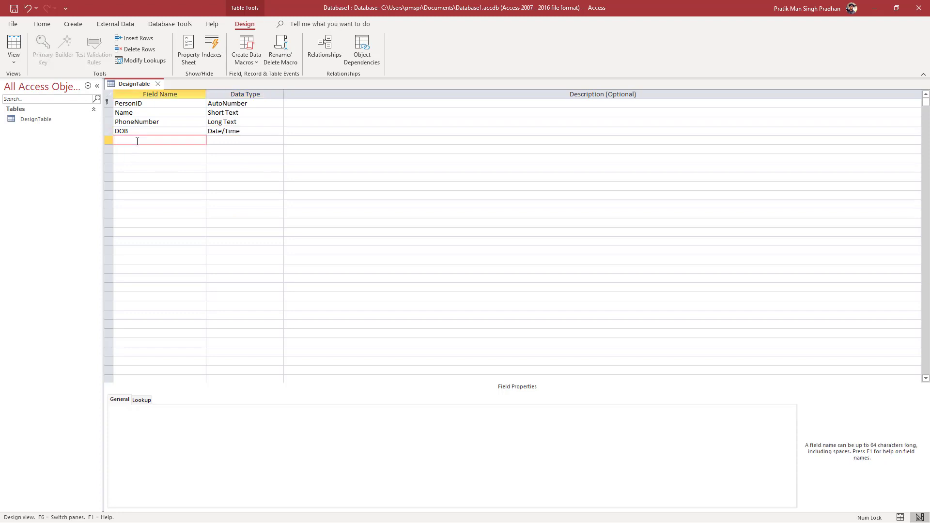
{"action": "type", "text": "ProfileLink"}
{"action": "key", "text": "Tab"}
{"action": "left_click", "coordinate": [285, 140]}
{"action": "left_click", "coordinate": [279, 140]}
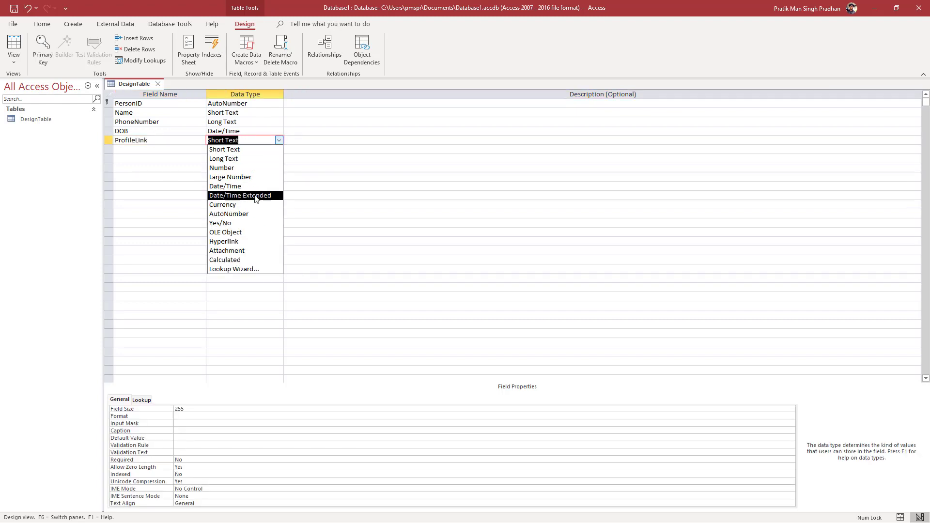
{"action": "left_click", "coordinate": [250, 242]}
{"action": "left_click", "coordinate": [307, 141]}
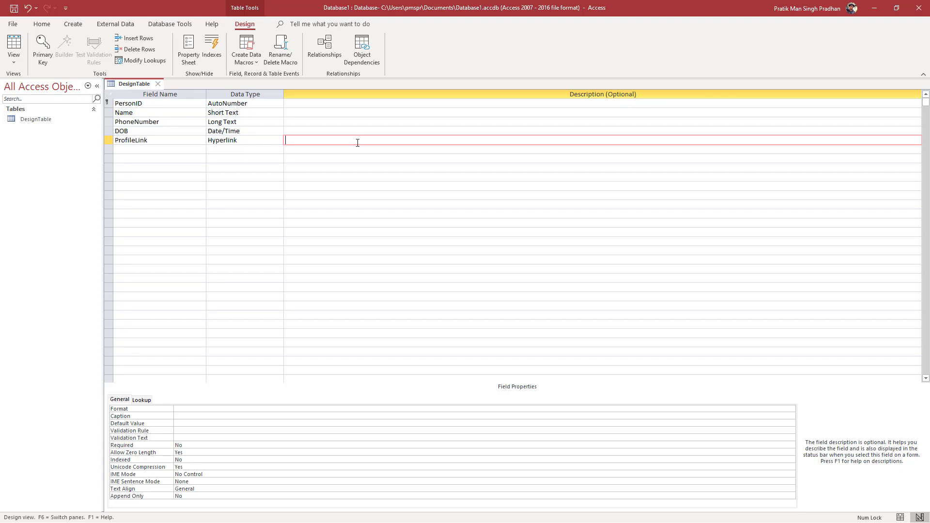
Step: Enter 'Add your link to social media Profile' as ProfileLink's description
{"action": "type", "text": "Add your link to social media Profile"}
{"action": "left_click", "coordinate": [458, 214]}
{"action": "left_click", "coordinate": [340, 129]}
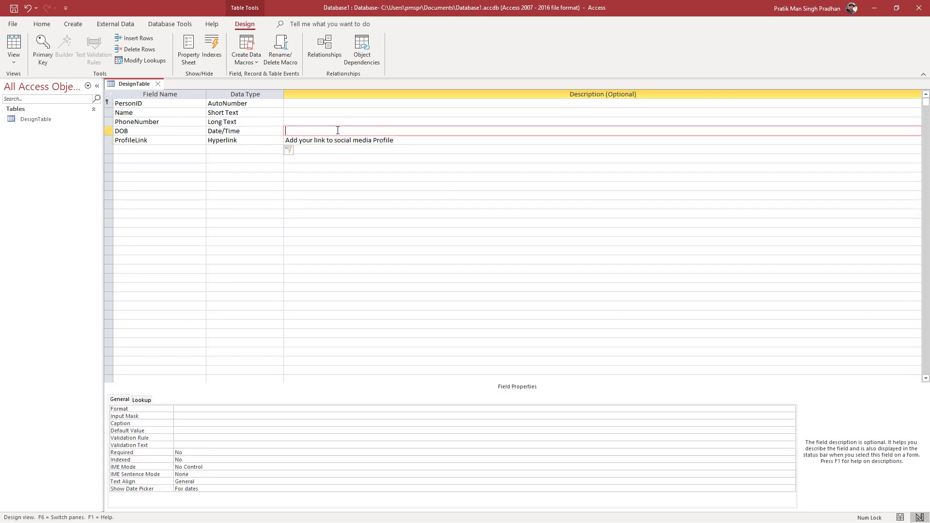
{"action": "left_click", "coordinate": [306, 141]}
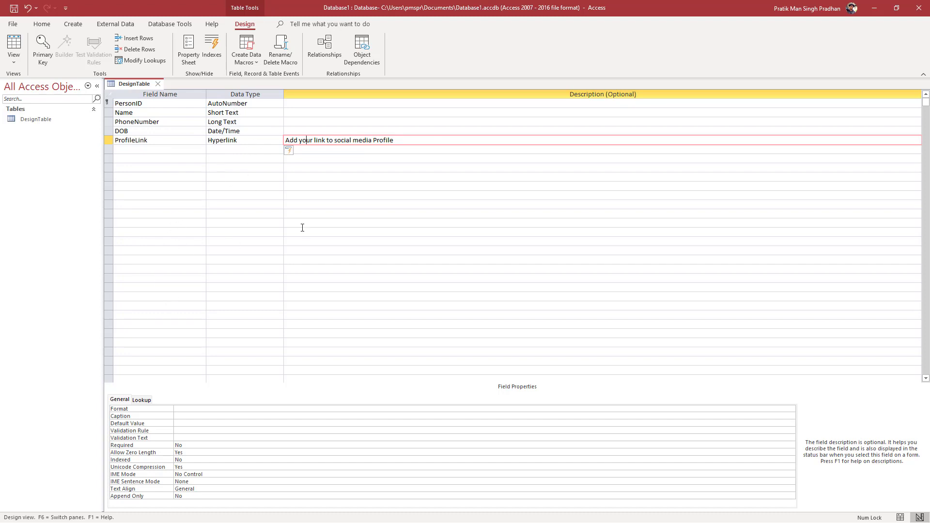
{"action": "left_click", "coordinate": [49, 119]}
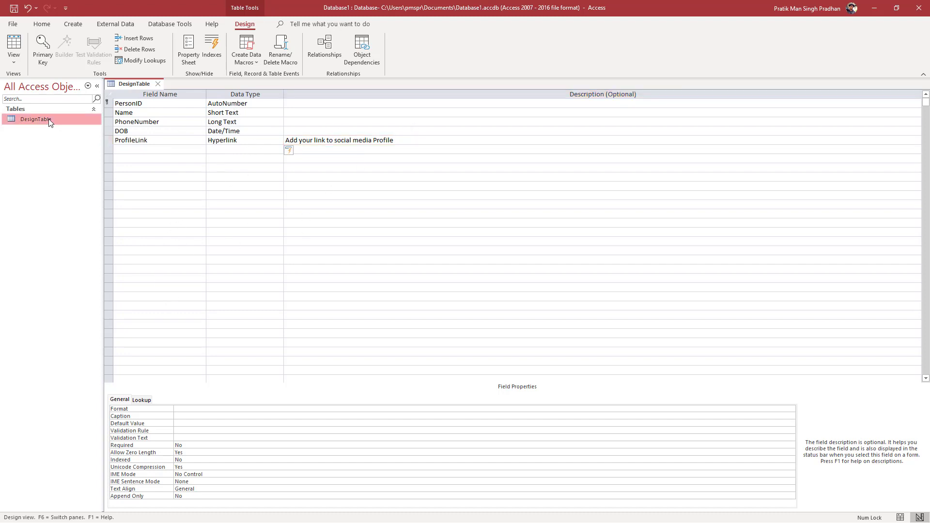
Step: Switch DesignTable to Datasheet View, saving the design changes
{"action": "left_click", "coordinate": [16, 62]}
{"action": "left_click", "coordinate": [28, 77]}
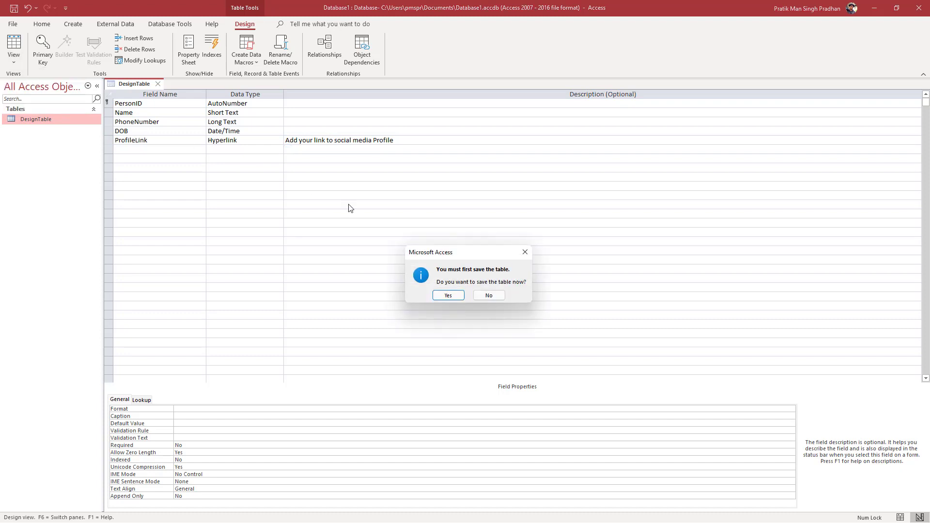
{"action": "left_click", "coordinate": [449, 295]}
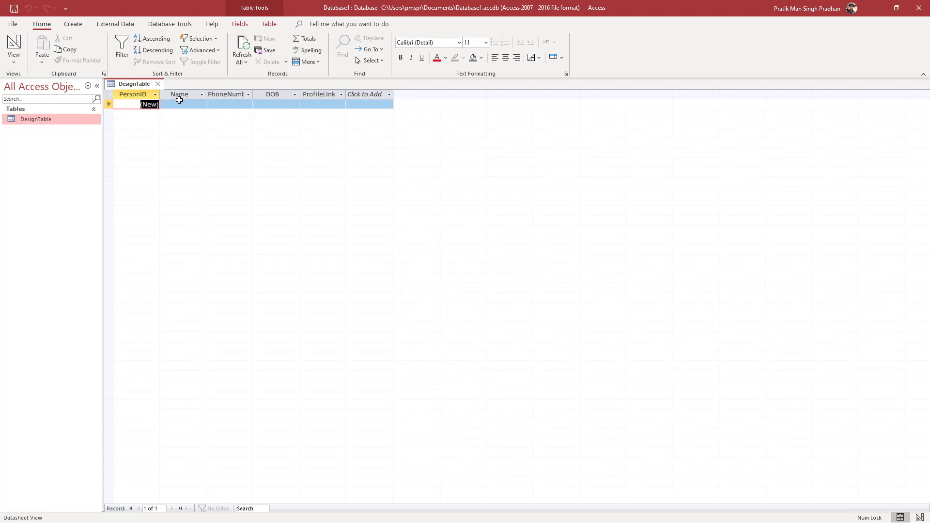
Step: Enter placeholder names bcvbcv, cvbcvb and cvbcvb for records 1 to 3
{"action": "left_click", "coordinate": [207, 104]}
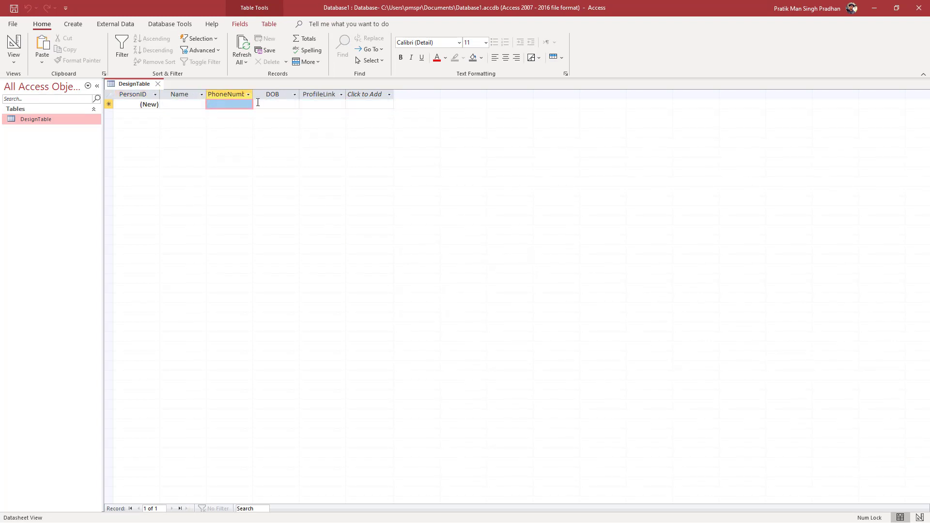
{"action": "left_click", "coordinate": [315, 103]}
{"action": "left_click", "coordinate": [192, 103]}
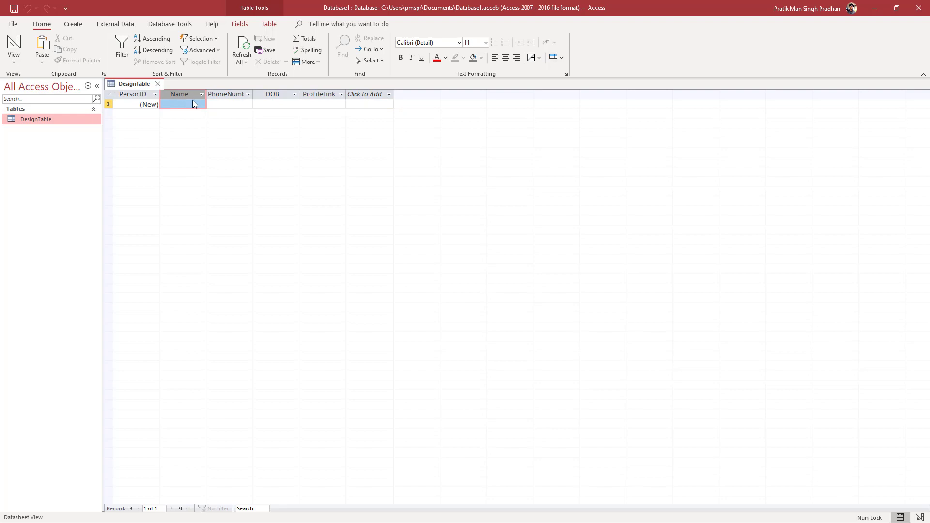
{"action": "type", "text": "bcvbcv"}
{"action": "left_click", "coordinate": [189, 114]}
{"action": "type", "text": "cvbcvb"}
{"action": "left_click", "coordinate": [185, 124]}
{"action": "type", "text": "cvbcvb"}
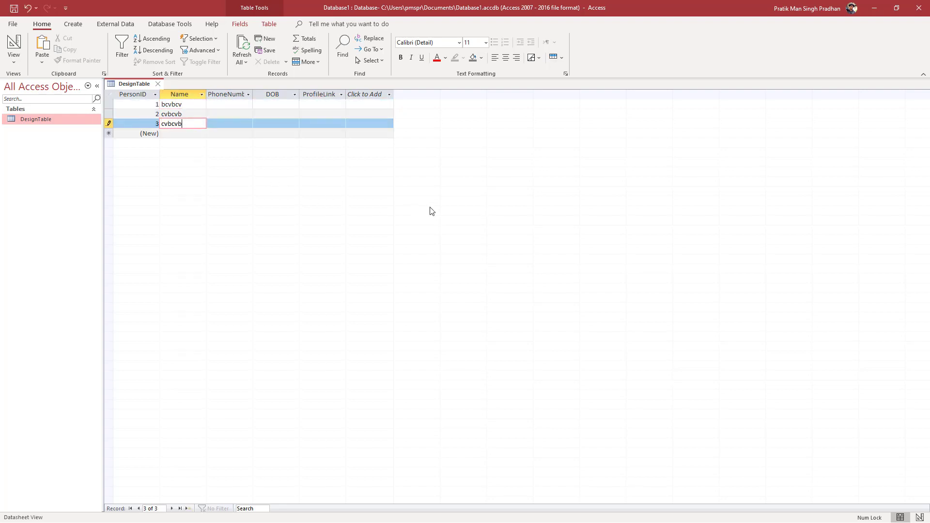
{"action": "left_click", "coordinate": [364, 133]}
Step: Select the DOB and PhoneNumber columns and check ProfileLink's sort and filter options
{"action": "left_click", "coordinate": [341, 94]}
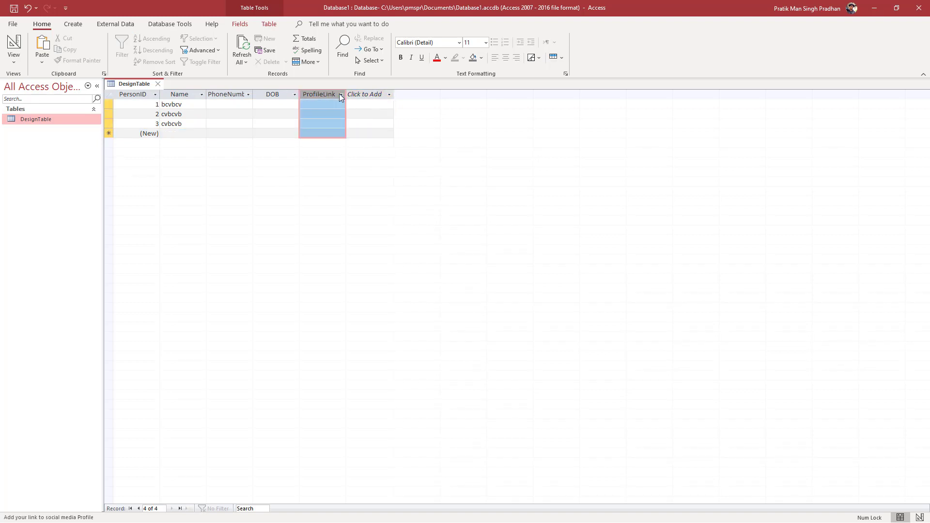
{"action": "left_click", "coordinate": [280, 95]}
{"action": "left_click", "coordinate": [280, 95]}
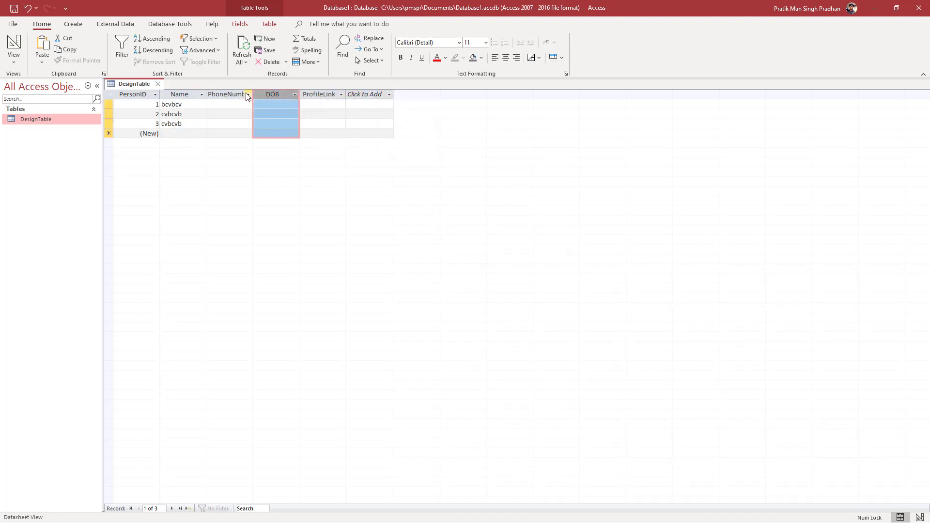
{"action": "left_click", "coordinate": [247, 95]}
{"action": "left_click", "coordinate": [341, 94]}
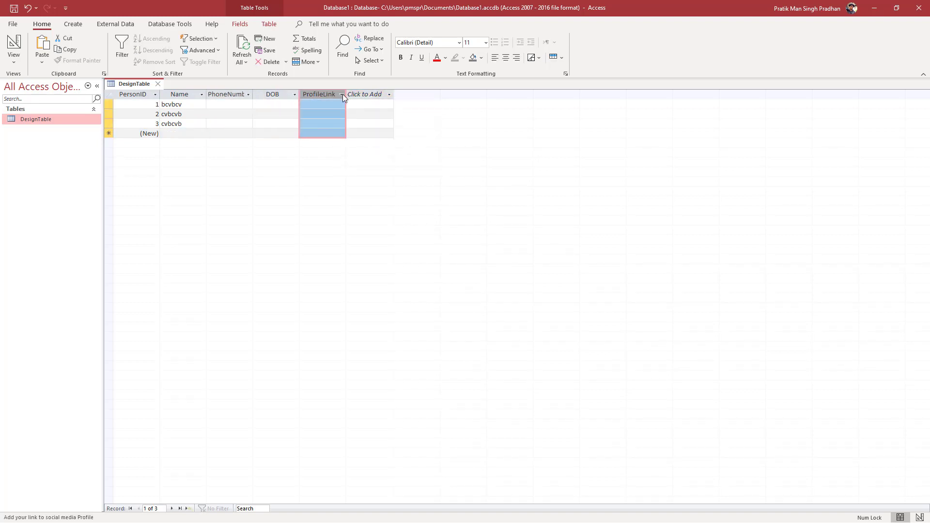
{"action": "left_click", "coordinate": [307, 109]}
{"action": "left_click", "coordinate": [371, 133]}
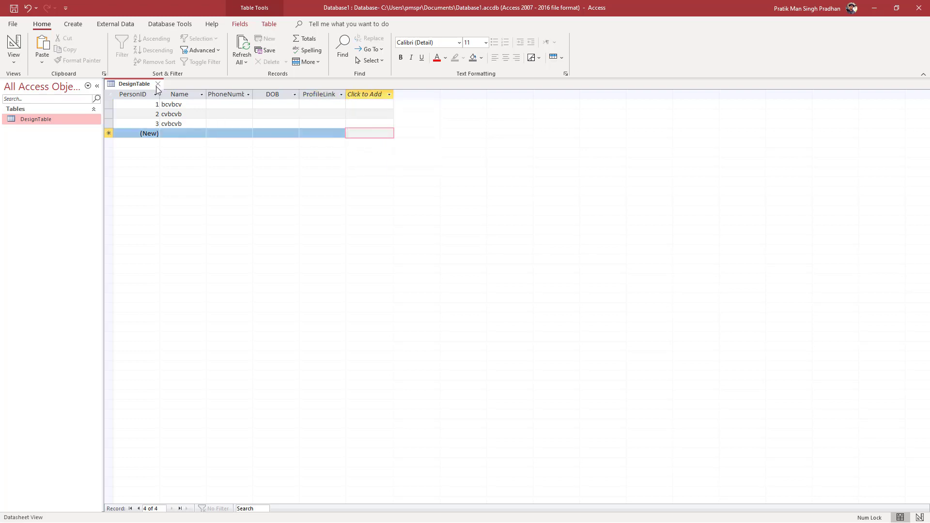
{"action": "right_click", "coordinate": [131, 86]}
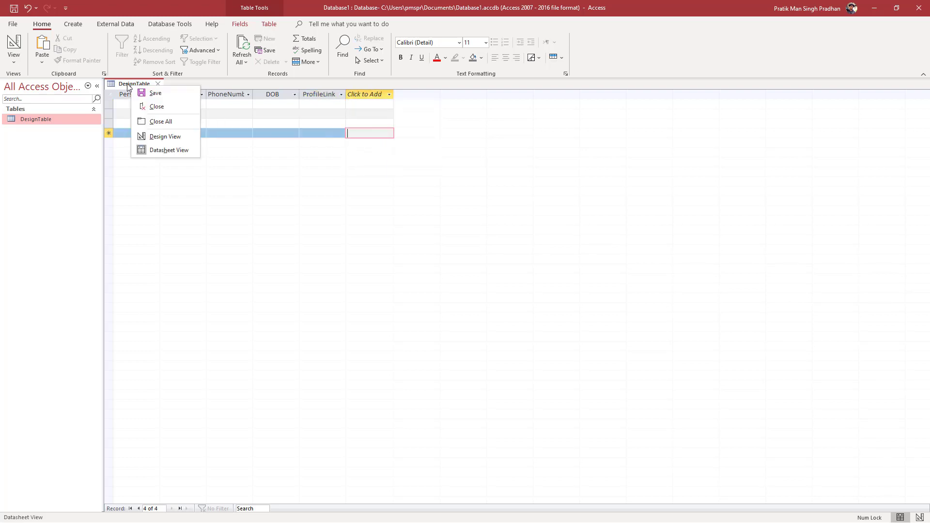
Step: Switch DesignTable between Design and Datasheet View, inspecting the DOB and Name fields
{"action": "left_click", "coordinate": [159, 137]}
{"action": "left_click", "coordinate": [370, 155]}
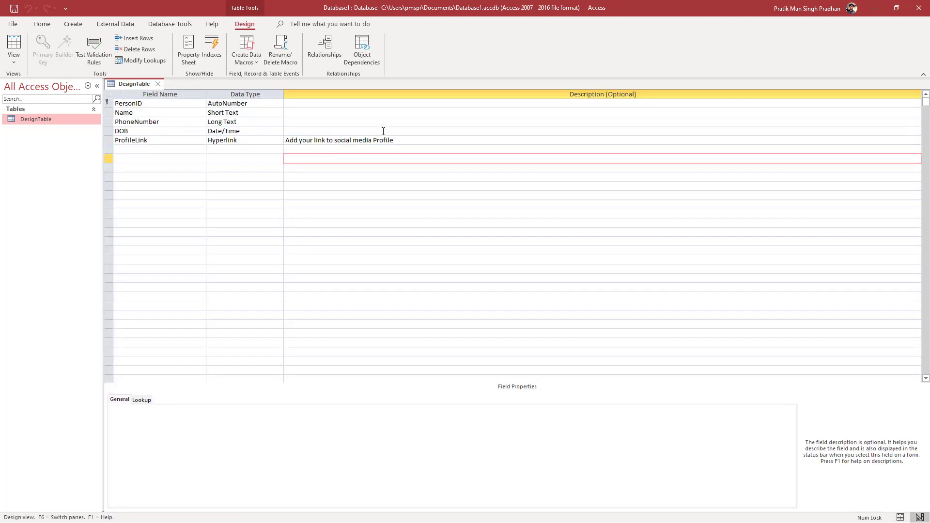
{"action": "left_click", "coordinate": [384, 131]}
{"action": "left_click", "coordinate": [359, 115]}
{"action": "right_click", "coordinate": [41, 123]}
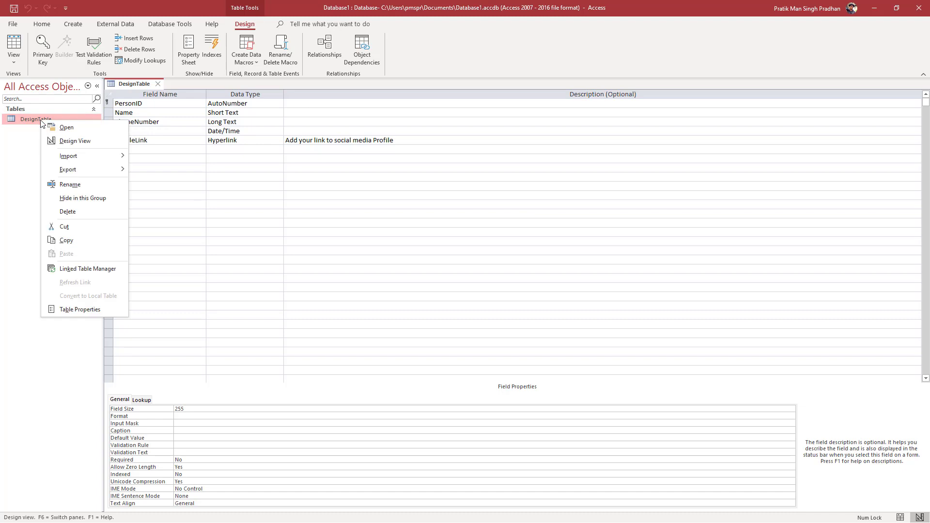
{"action": "left_click", "coordinate": [58, 143]}
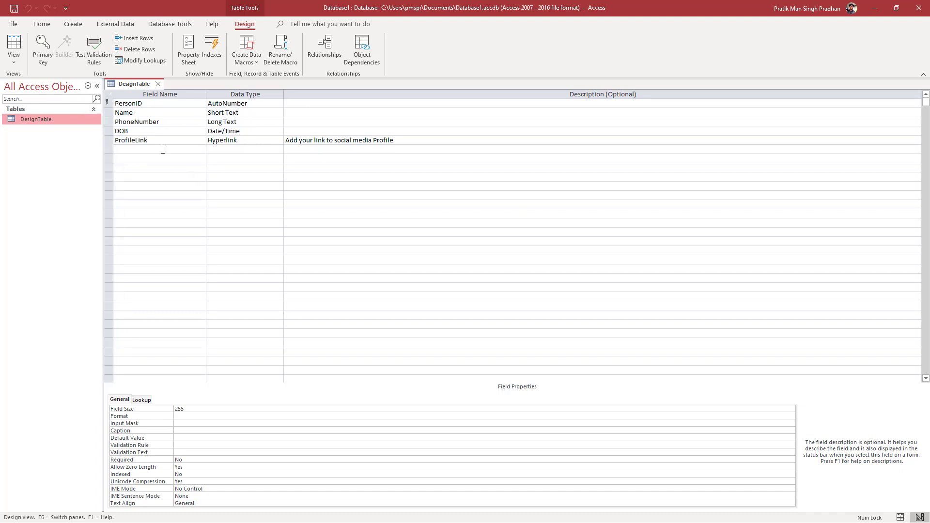
{"action": "right_click", "coordinate": [128, 83]}
{"action": "left_click", "coordinate": [166, 148]}
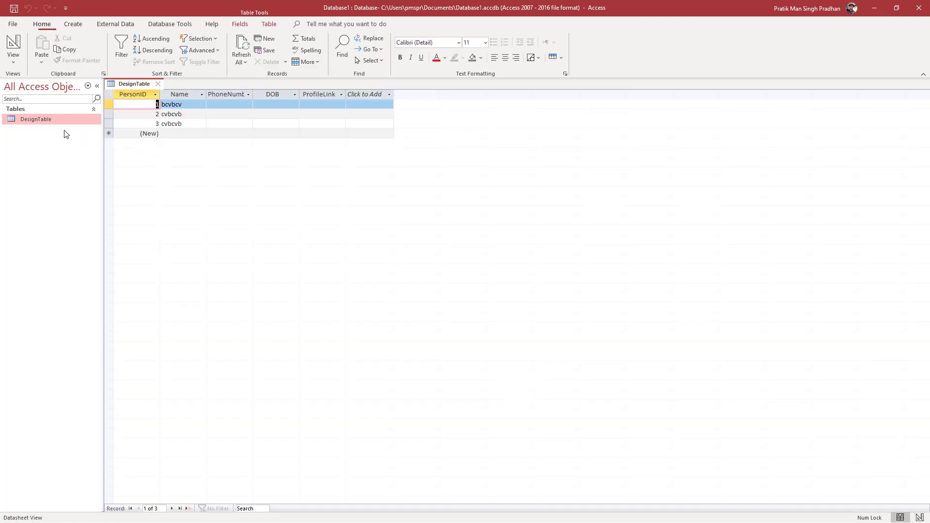
Step: Reopen DesignTable in Design View and check the Name and PhoneNumber data types
{"action": "right_click", "coordinate": [39, 117]}
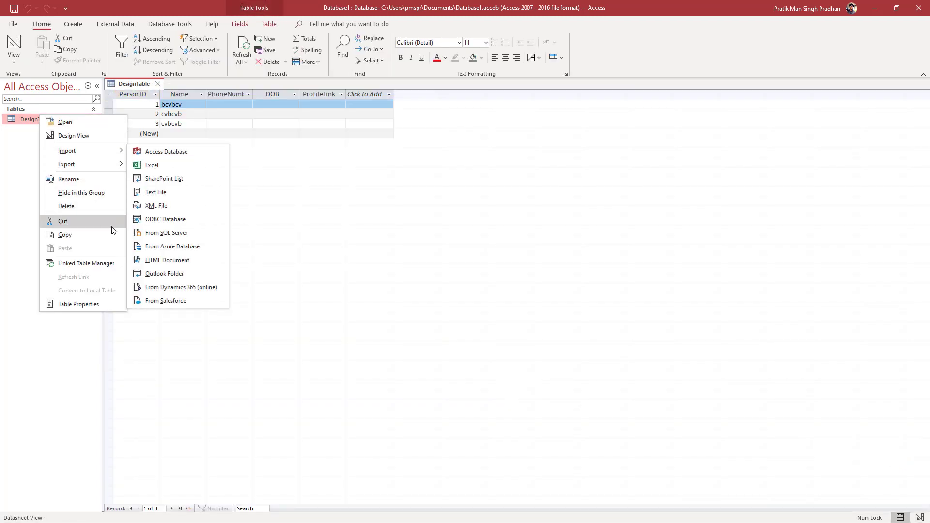
{"action": "left_click", "coordinate": [59, 136]}
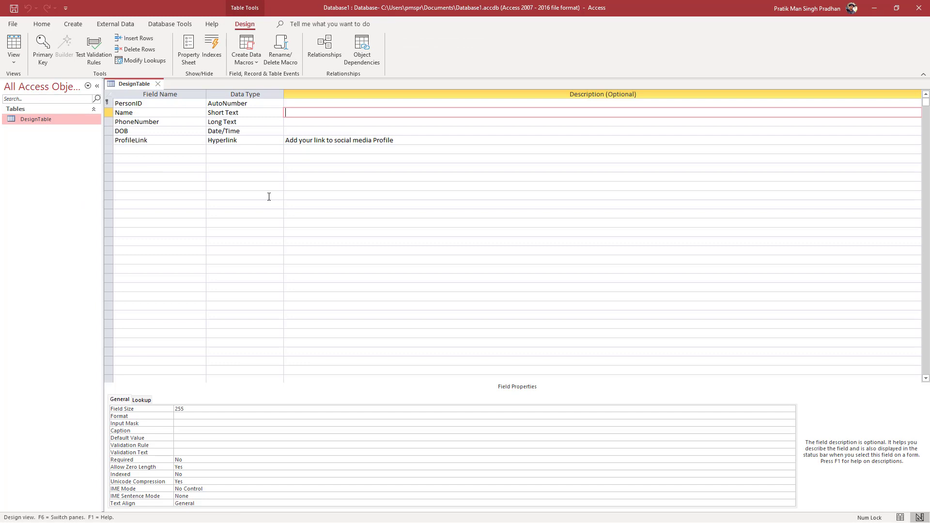
{"action": "left_click", "coordinate": [273, 185]}
{"action": "left_click", "coordinate": [217, 113]}
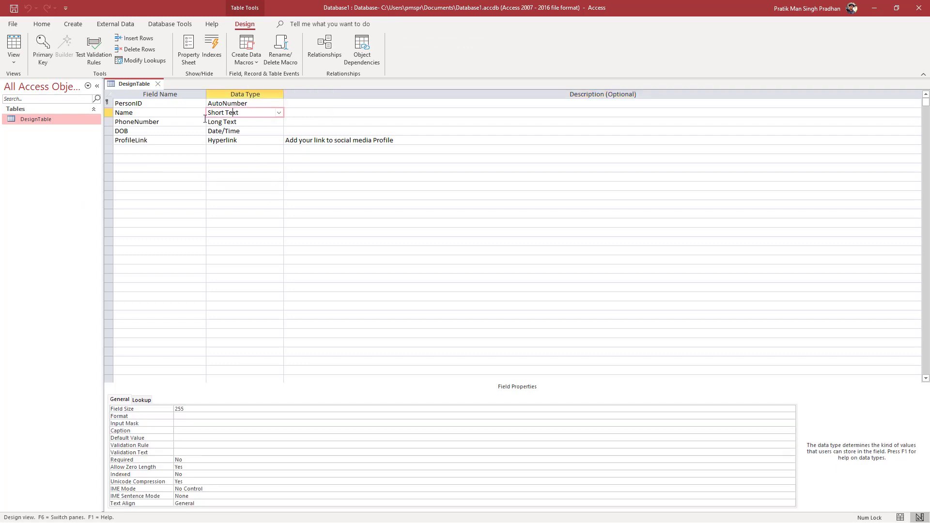
{"action": "left_click", "coordinate": [216, 121]}
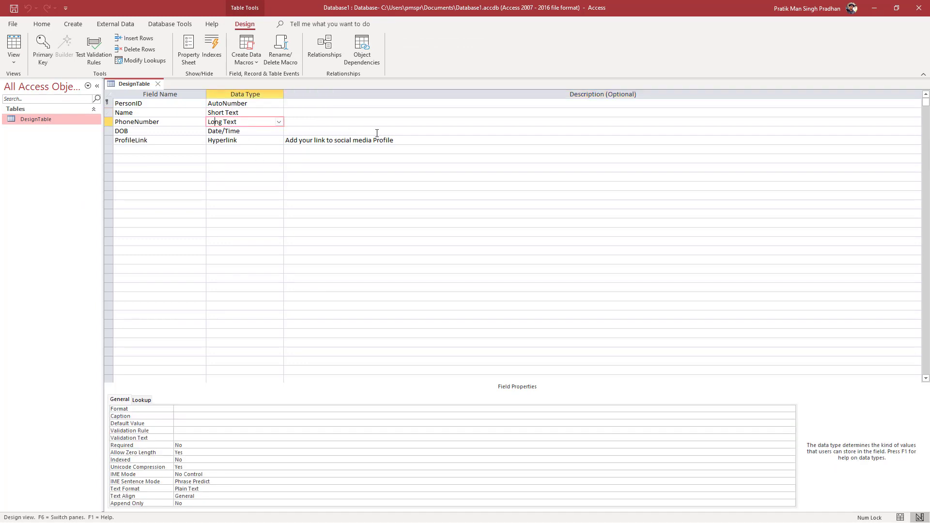